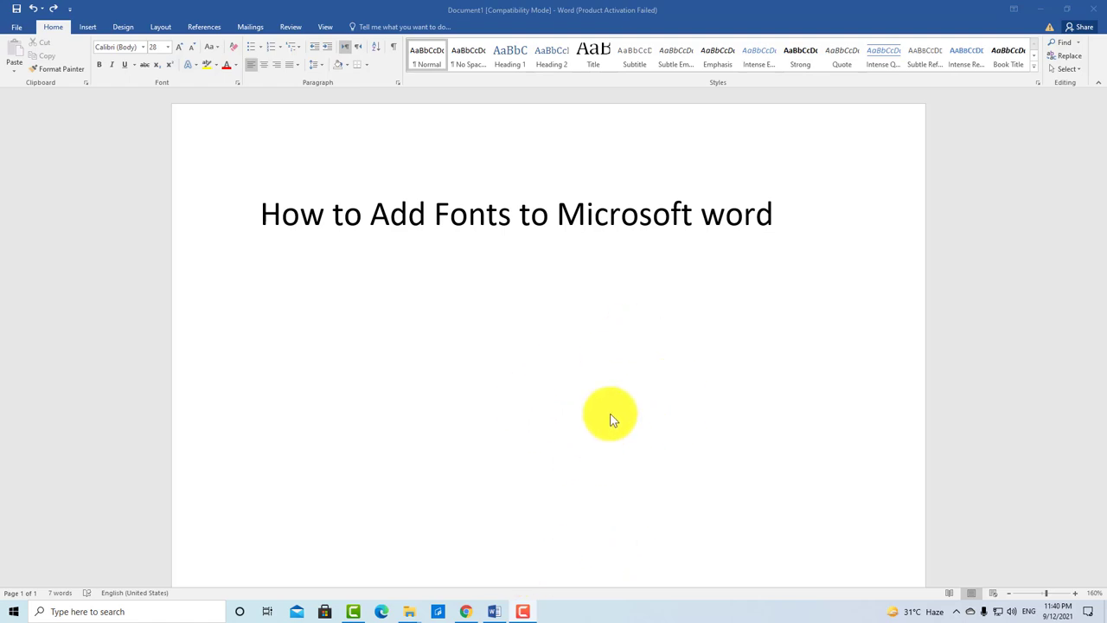
- Bring Chrome forward and switch from dafont search results to the Sans serif font listing
left_click(467, 611)
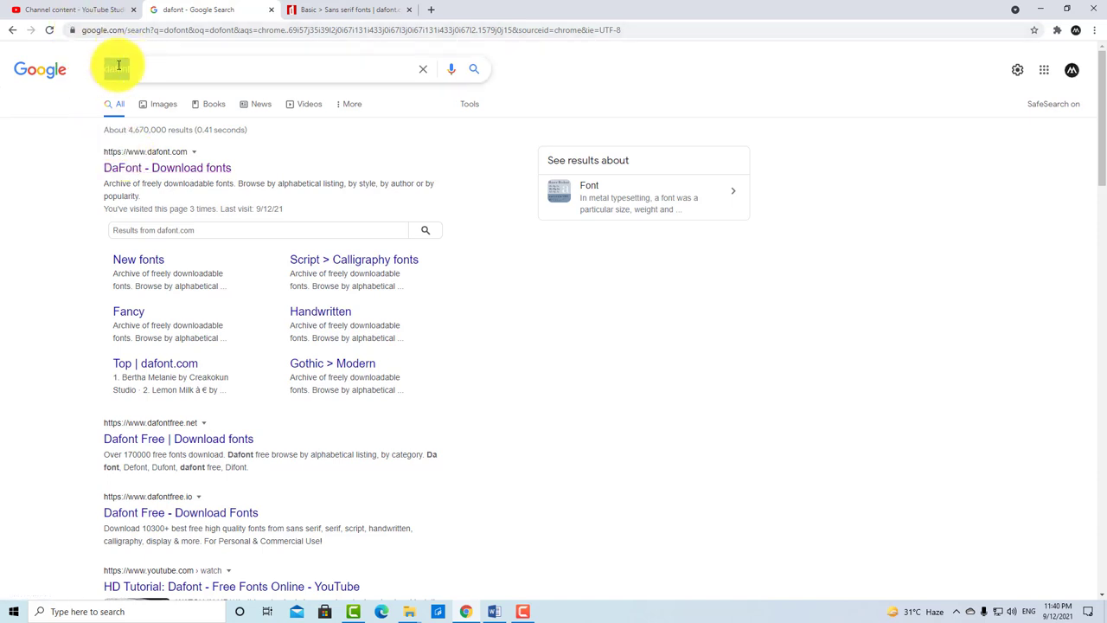
left_click_drag(102, 69, 144, 76)
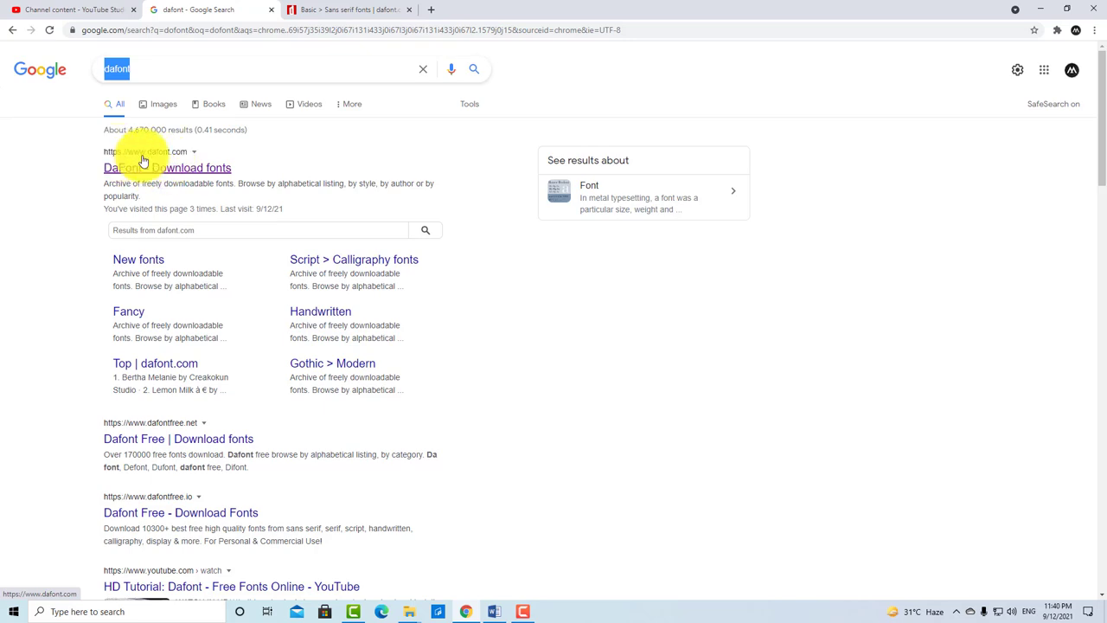
left_click(324, 10)
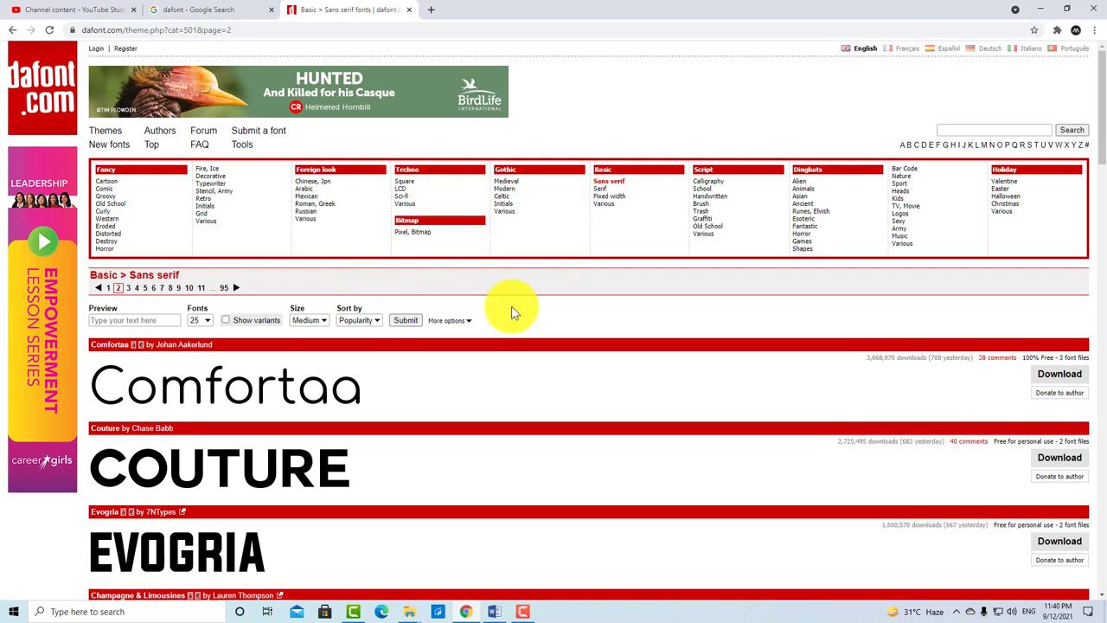
- Scroll through the Sans serif listing to locate the Keep Calm font
scroll(512, 311, "down", 3)
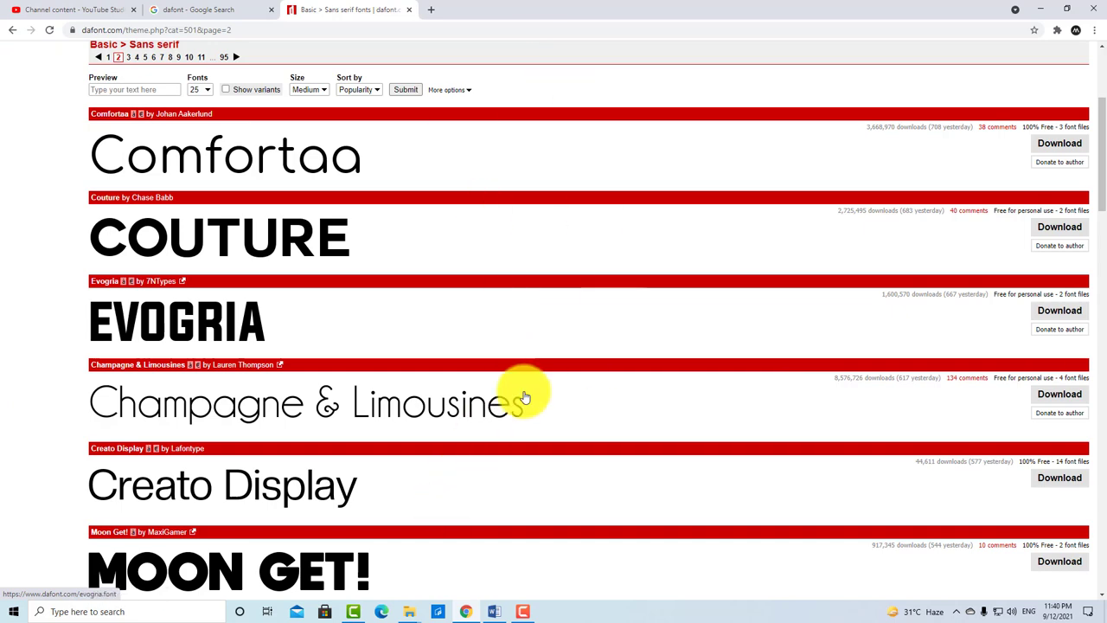
scroll(523, 391, "down", 3)
scroll(524, 396, "down", 4)
scroll(652, 344, "up", 10)
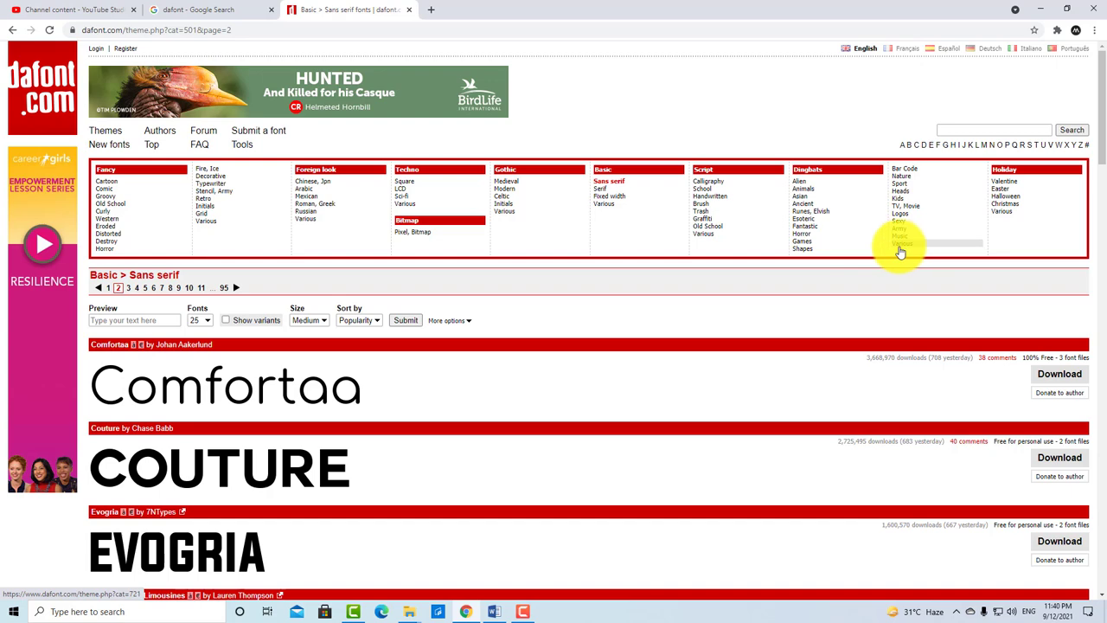
scroll(388, 264, "down", 4)
scroll(365, 317, "down", 6)
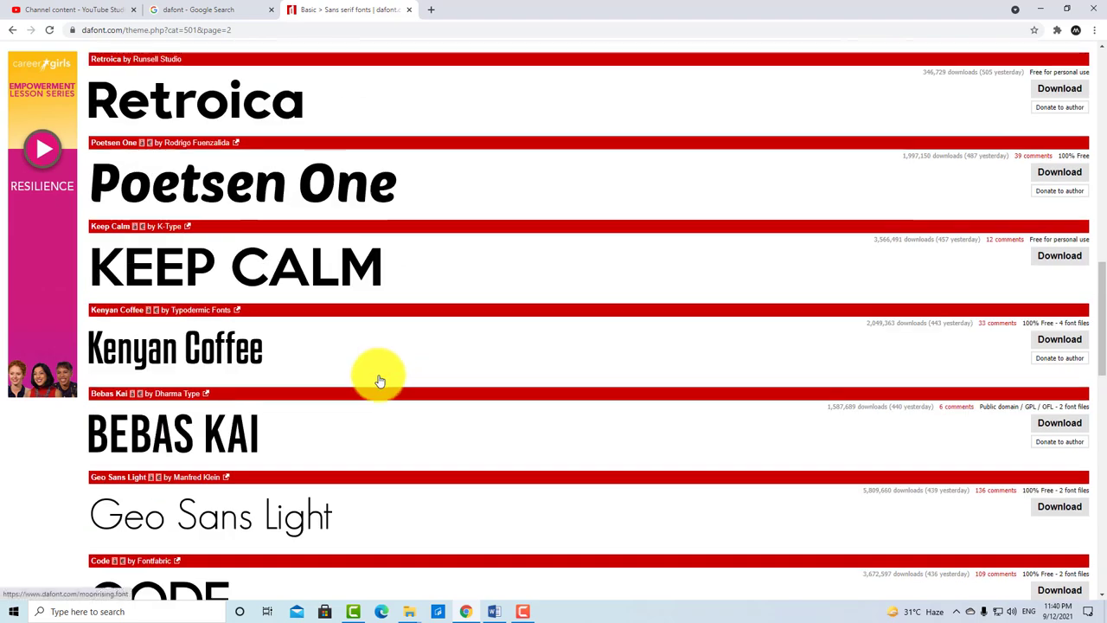
scroll(374, 385, "down", 4)
scroll(364, 390, "down", 3)
scroll(363, 390, "down", 3)
scroll(362, 393, "down", 2)
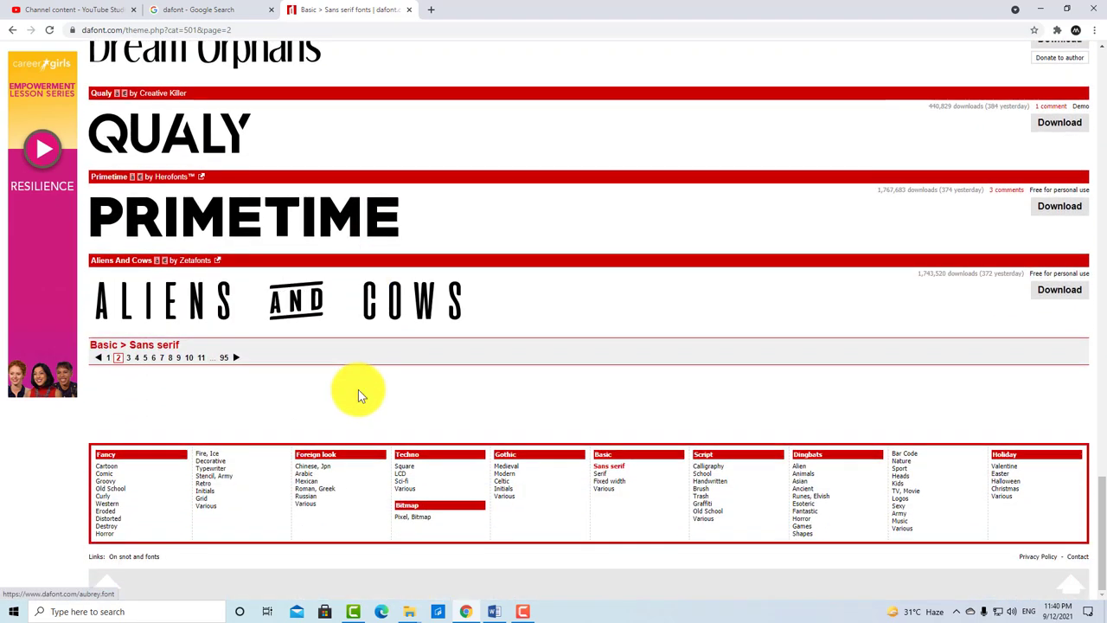
scroll(361, 395, "up", 4)
scroll(360, 395, "up", 2)
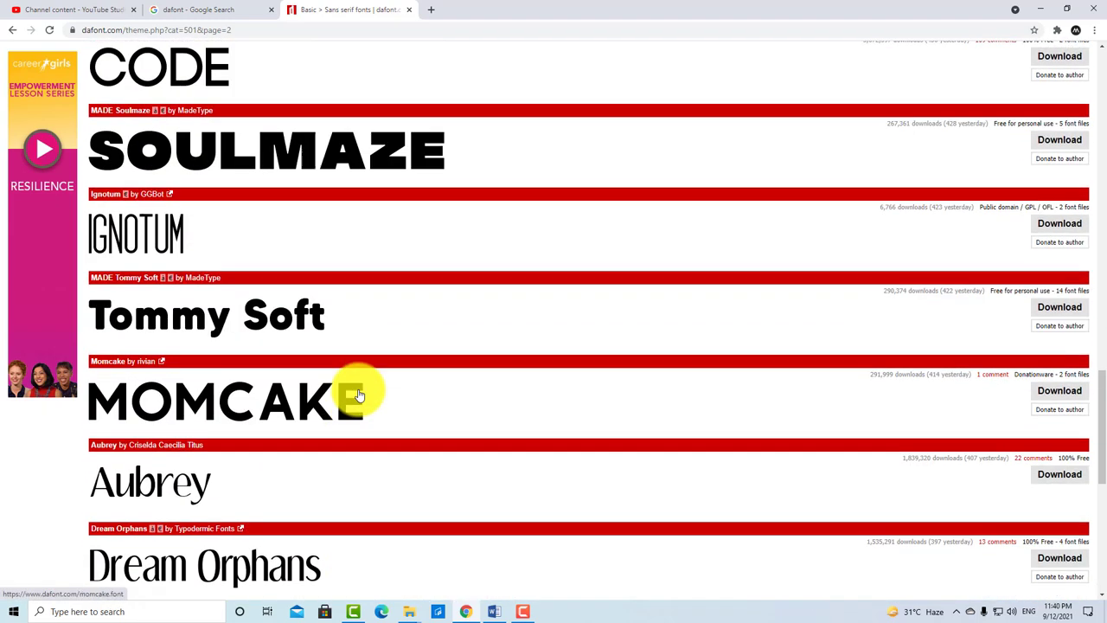
scroll(359, 393, "up", 3)
scroll(352, 389, "up", 1)
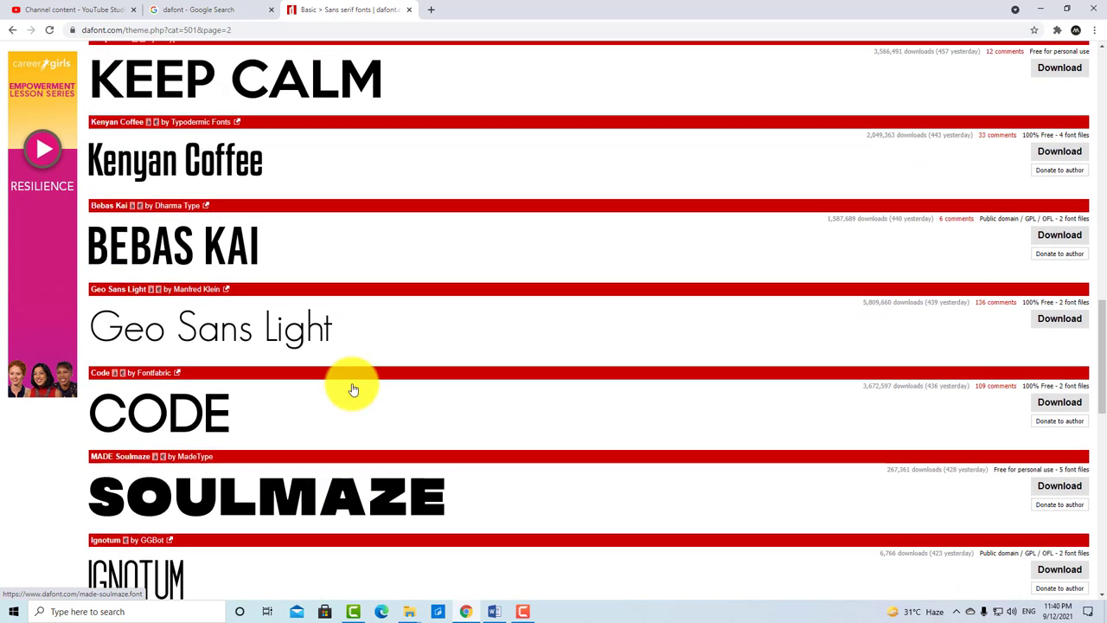
scroll(353, 390, "up", 4)
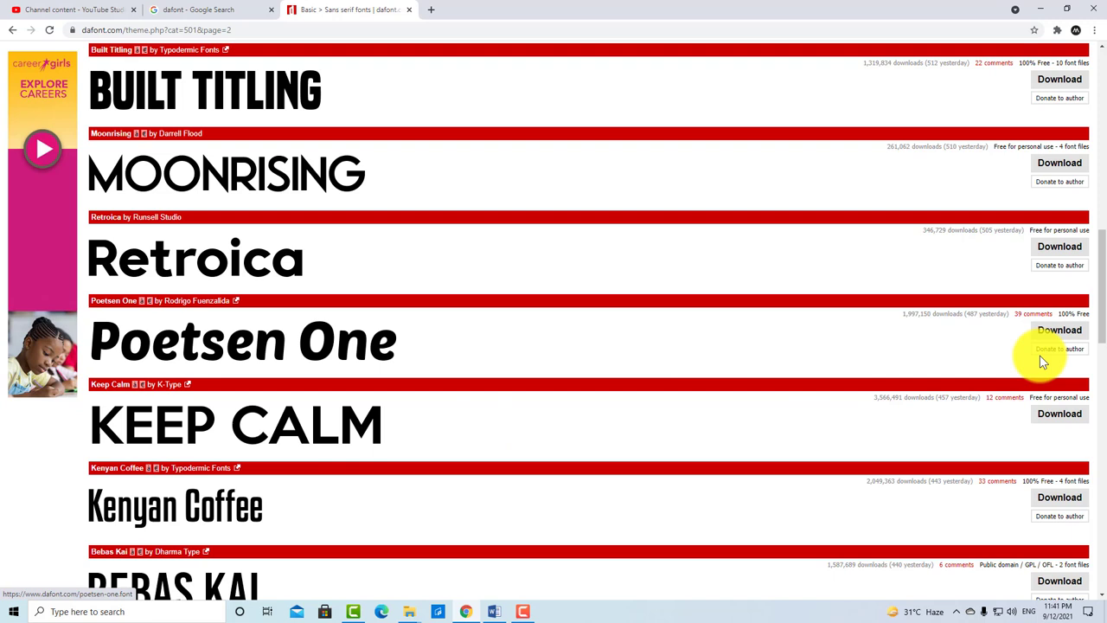
- Download Keep Calm as keep_calm.zip via IDM and open its Compressed folder
left_click(1033, 416)
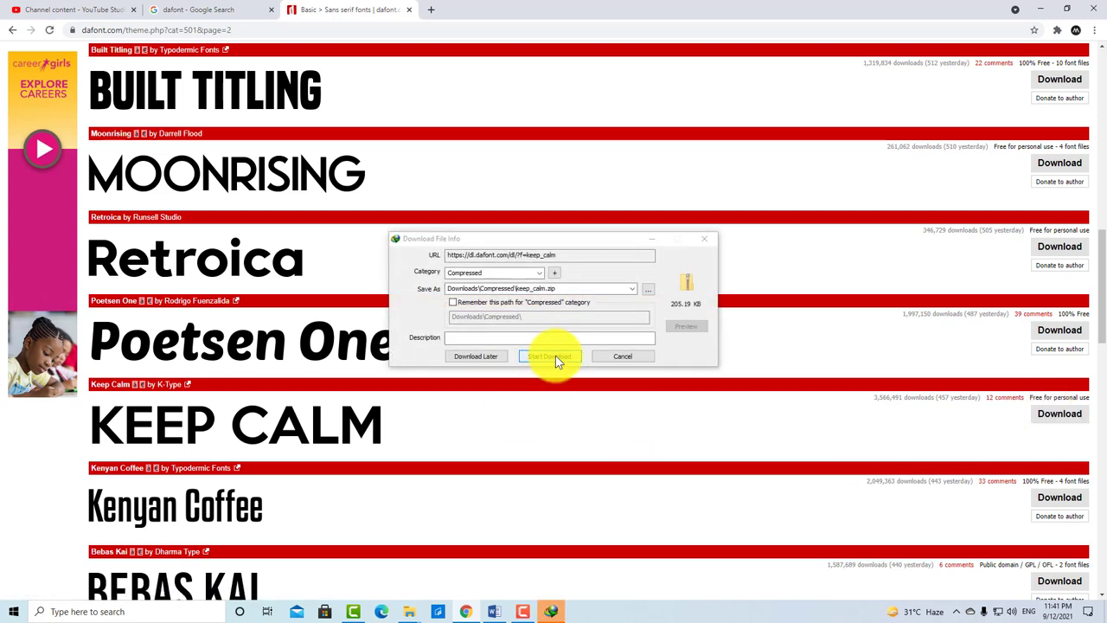
left_click(555, 357)
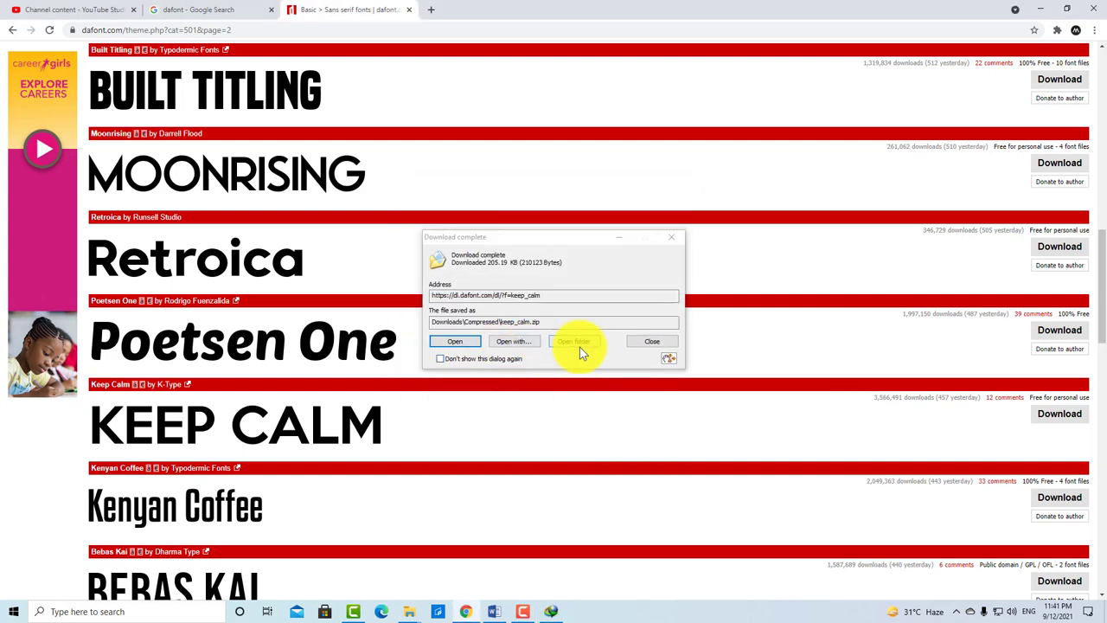
left_click(578, 344)
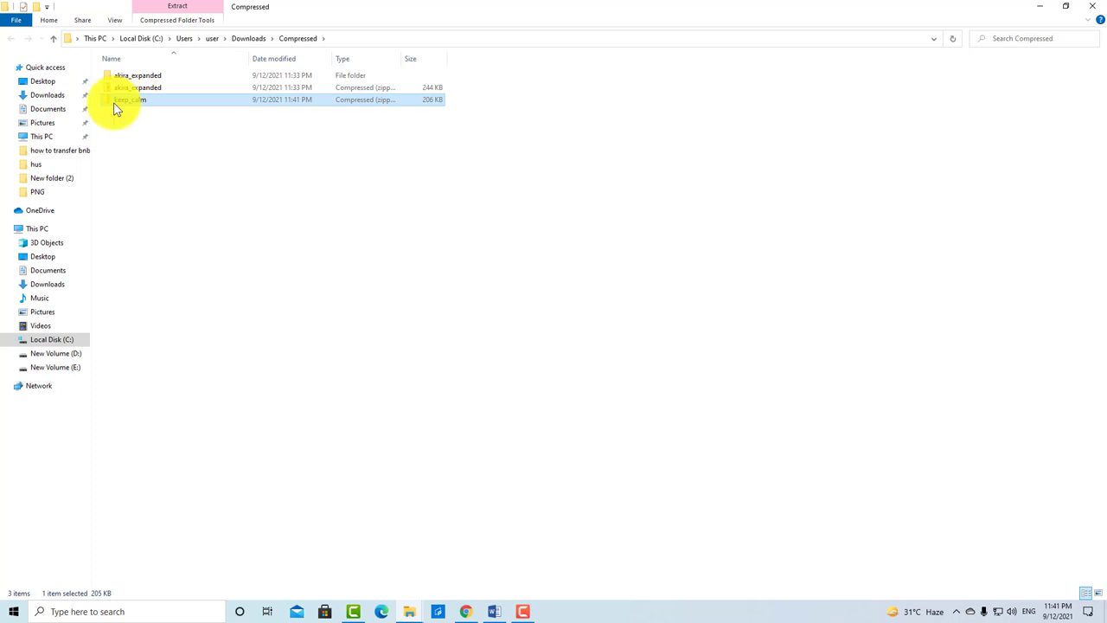
- Extract keep_calm.zip into a keep_calm folder
right_click(114, 102)
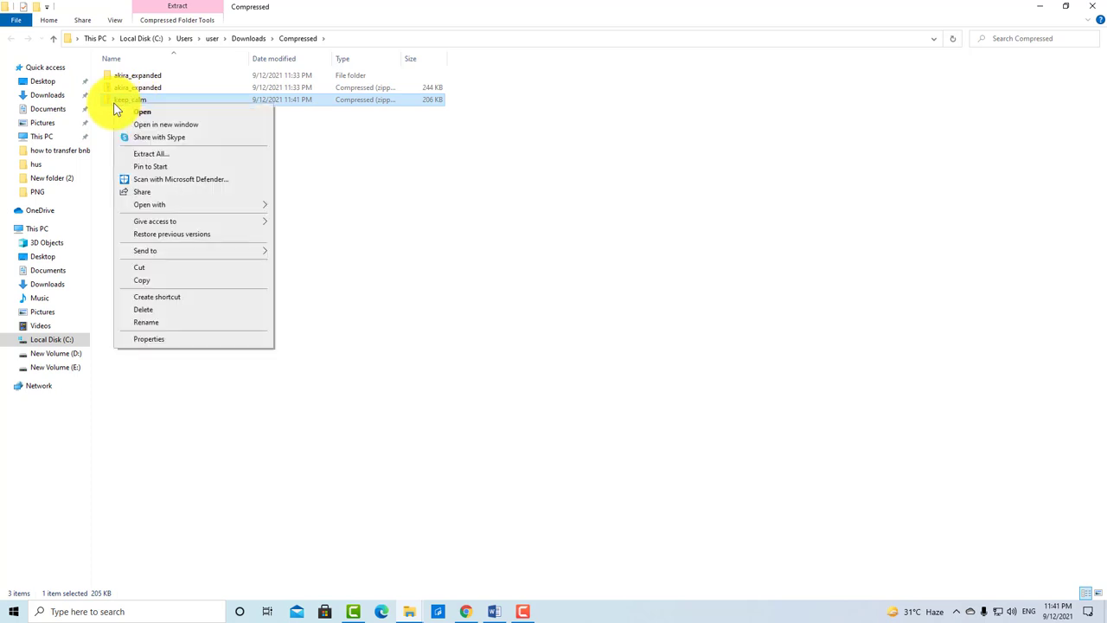
left_click(146, 156)
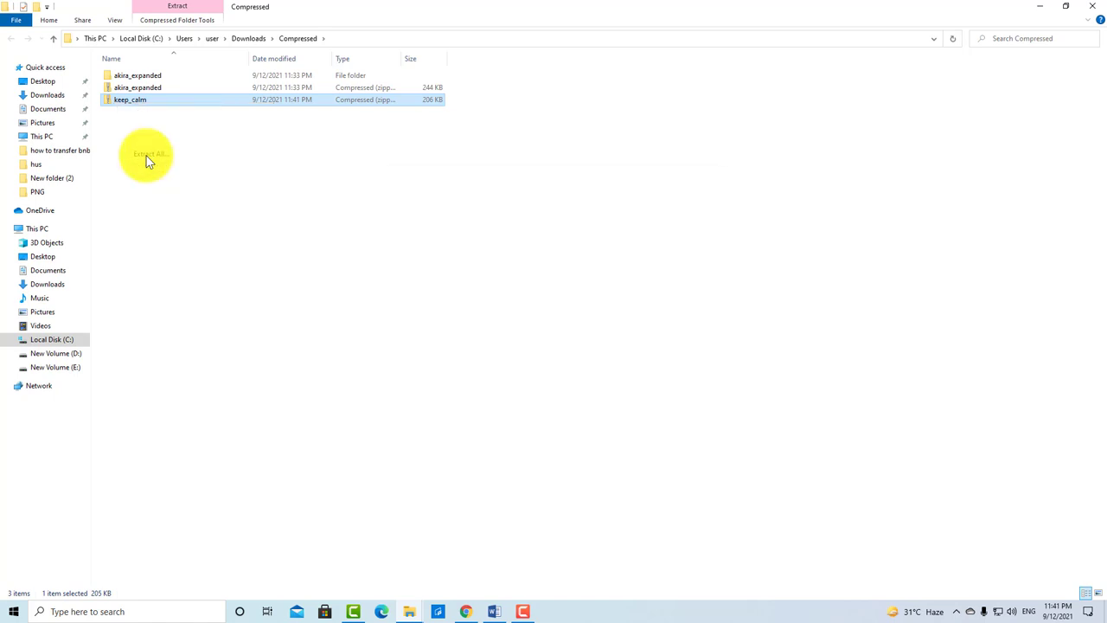
left_click(654, 416)
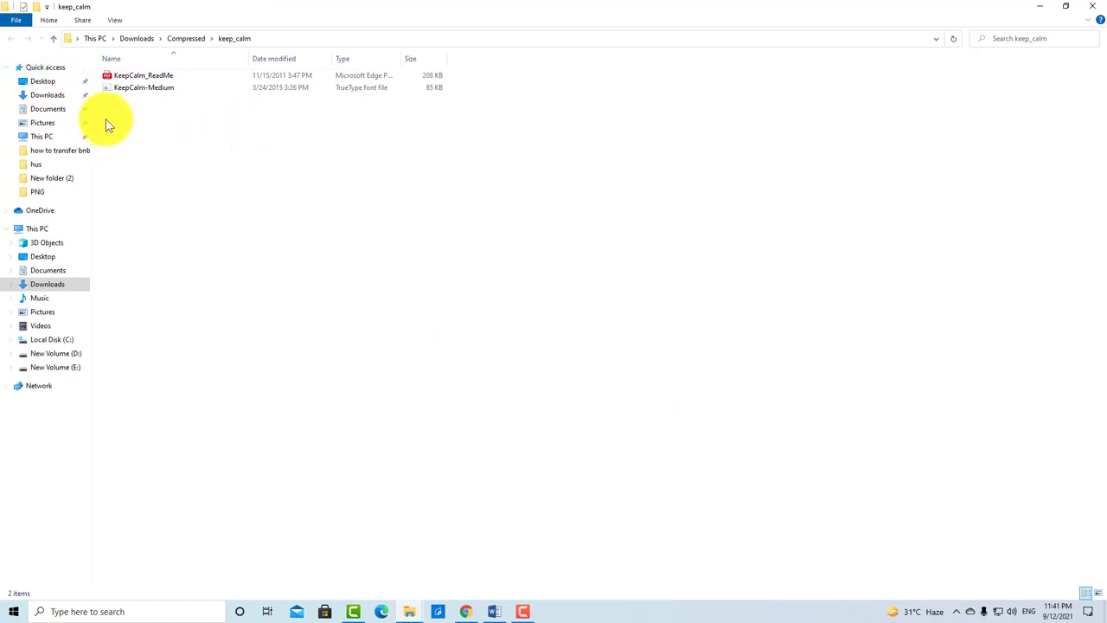
- Install the KeepCalm-Medium font, then close its preview and the folder window
mouse_move(222, 99)
left_mouse_down()
mouse_move(171, 71)
mouse_move(122, 90)
mouse_move(134, 89)
left_mouse_up()
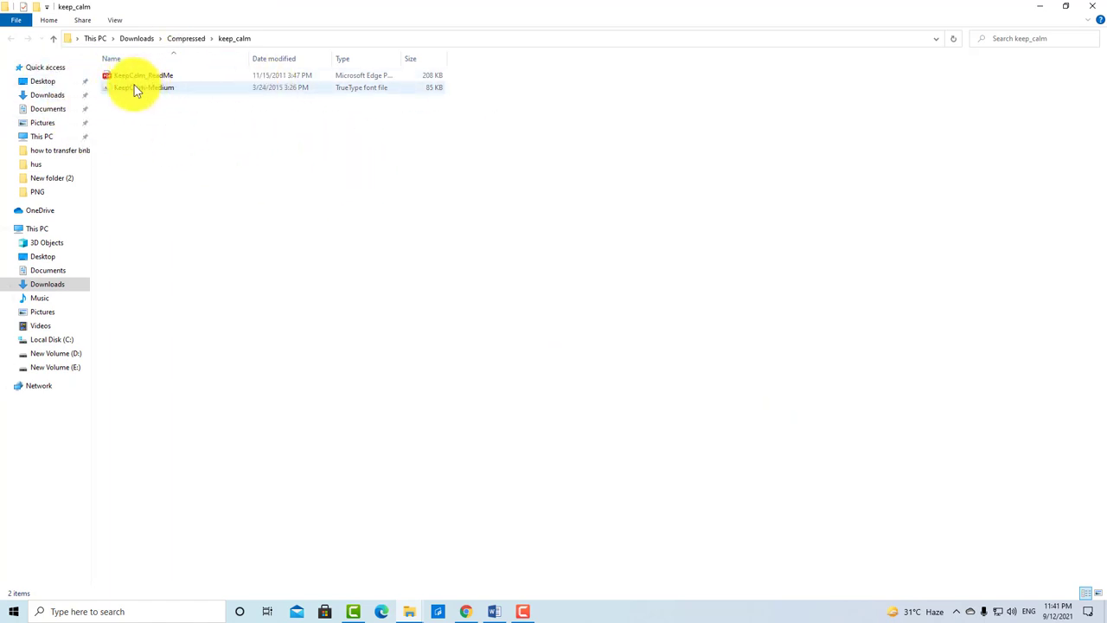
double_click(134, 88)
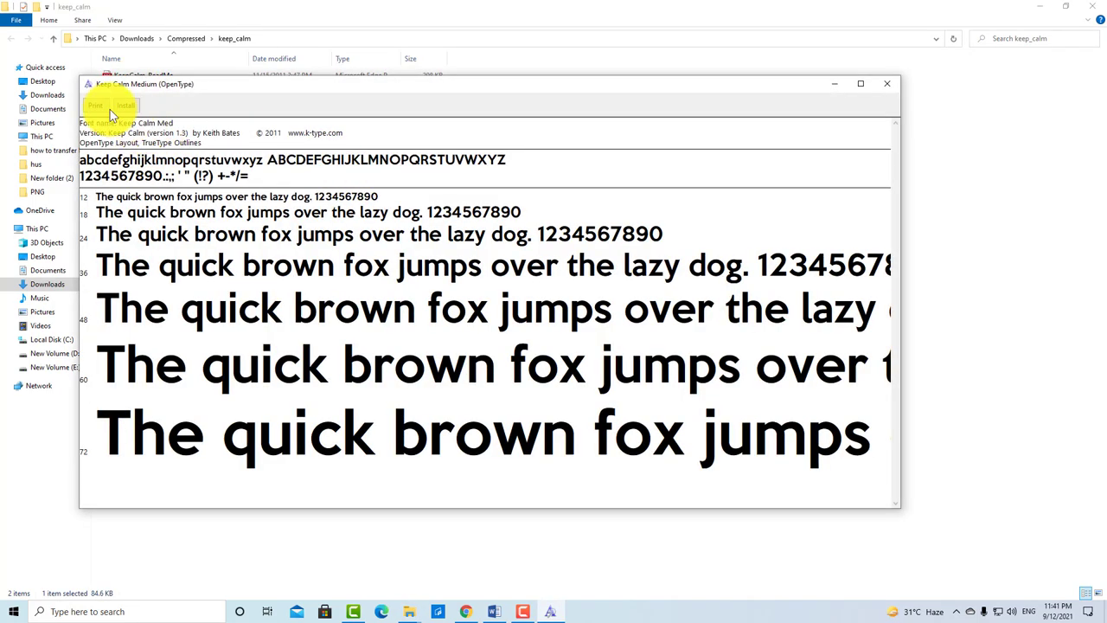
left_click(123, 106)
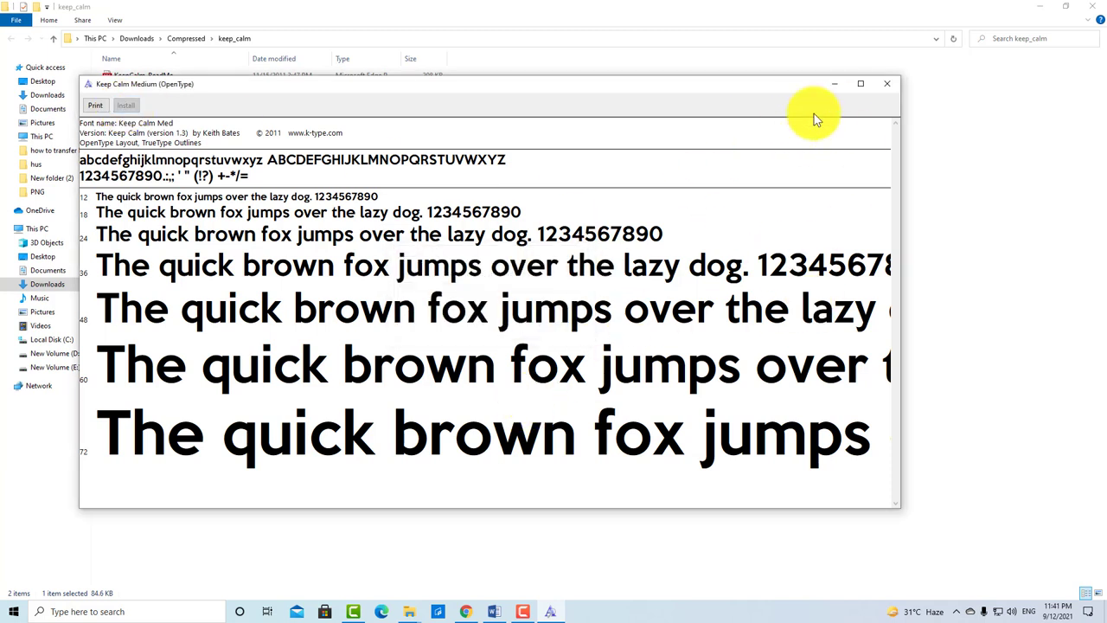
left_click(833, 83)
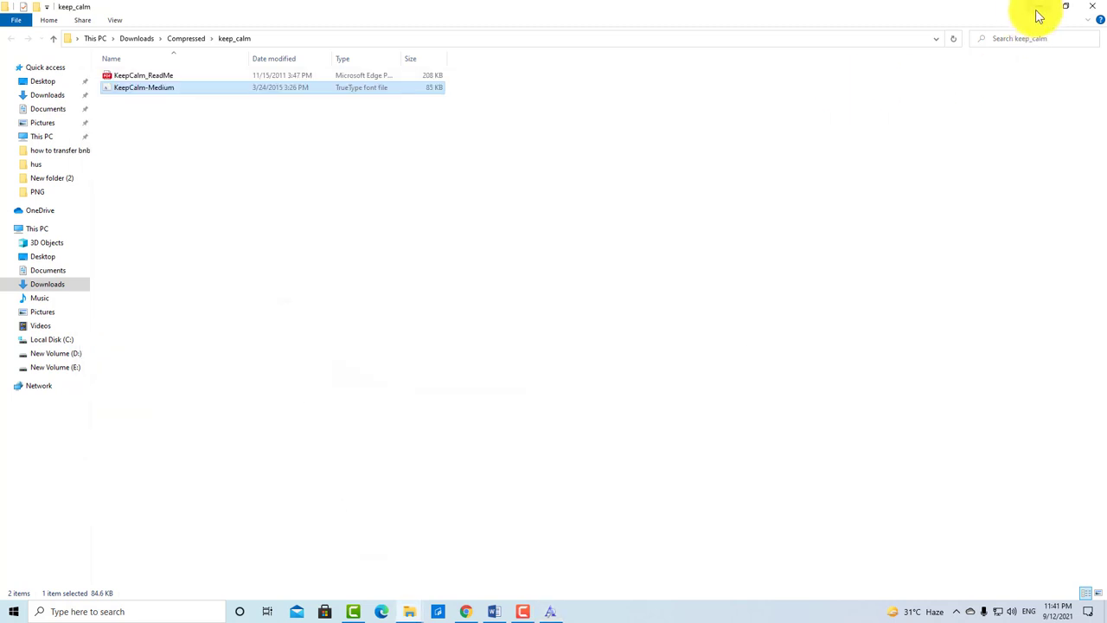
left_click(1040, 7)
left_click(1040, 7)
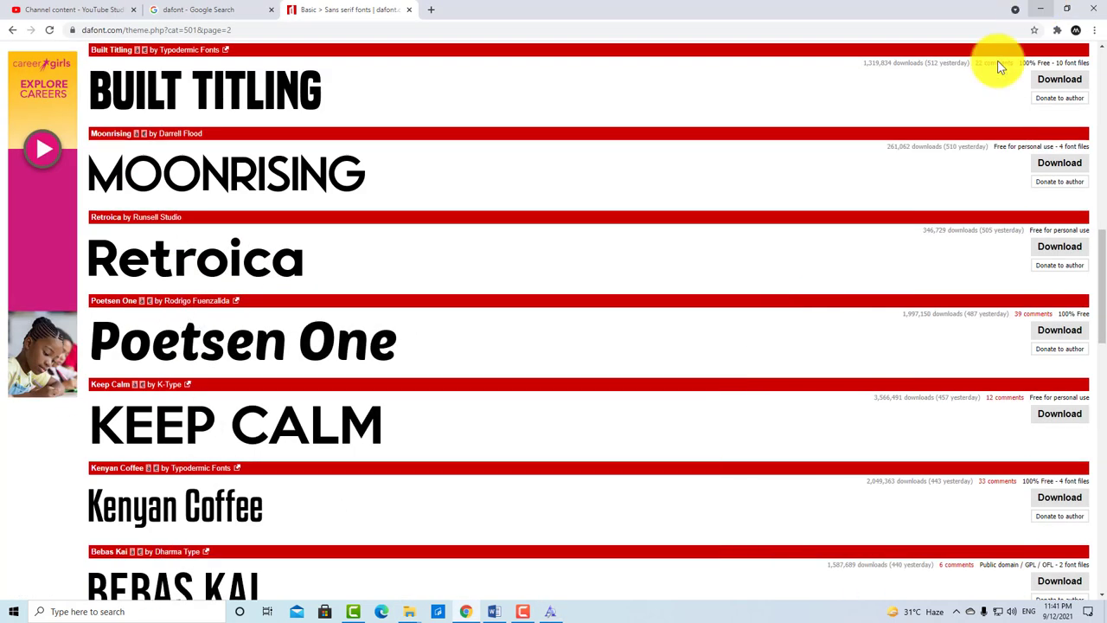
left_click(1039, 9)
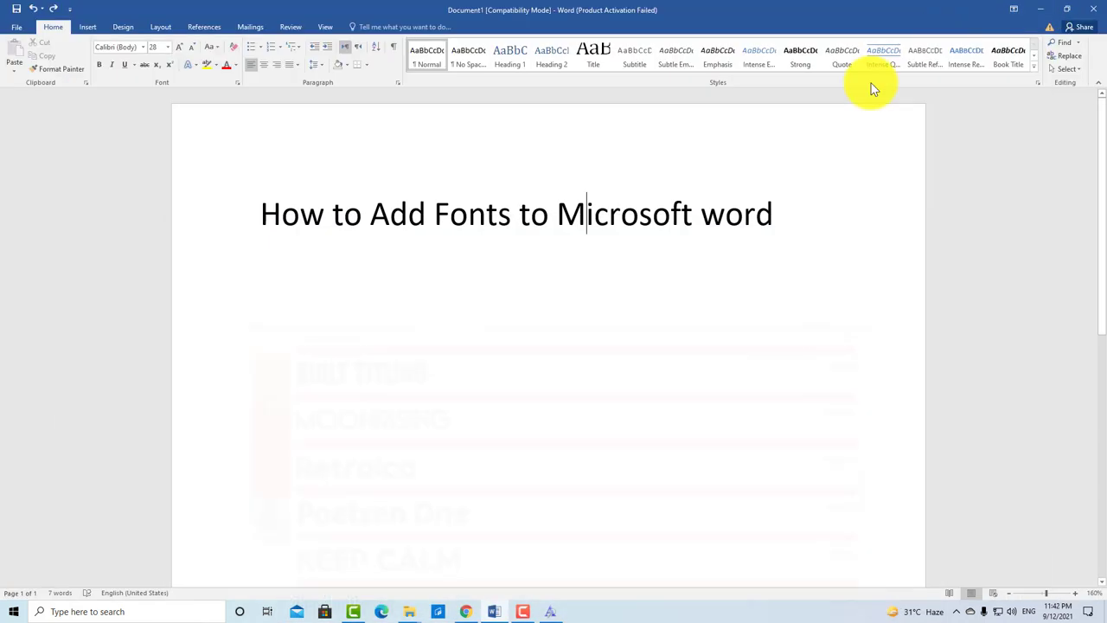
left_click(58, 612)
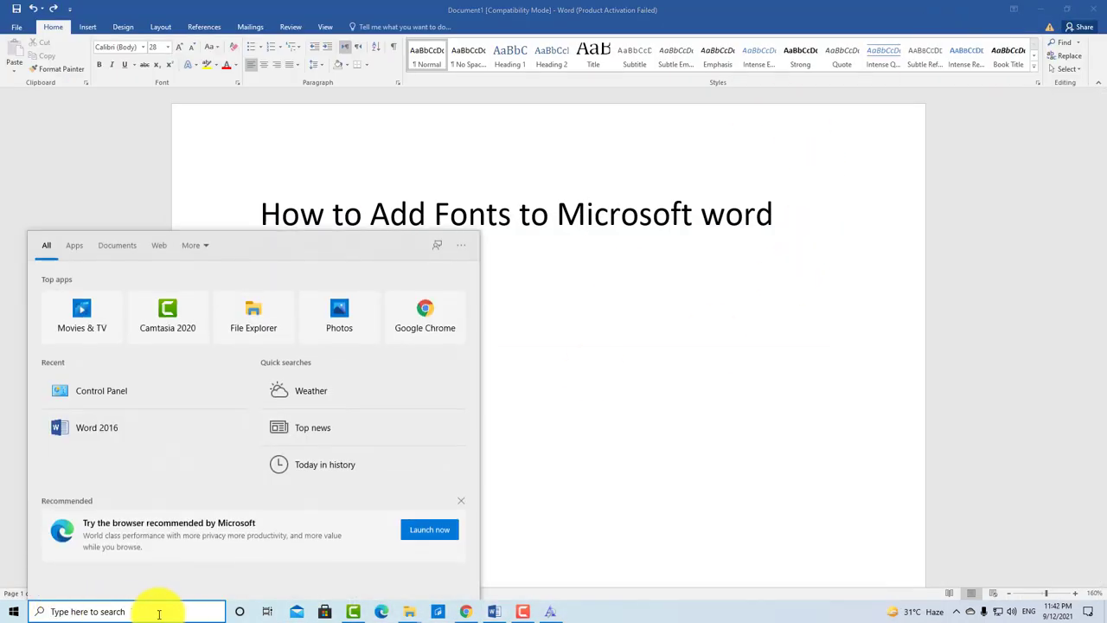
type("c")
type("on")
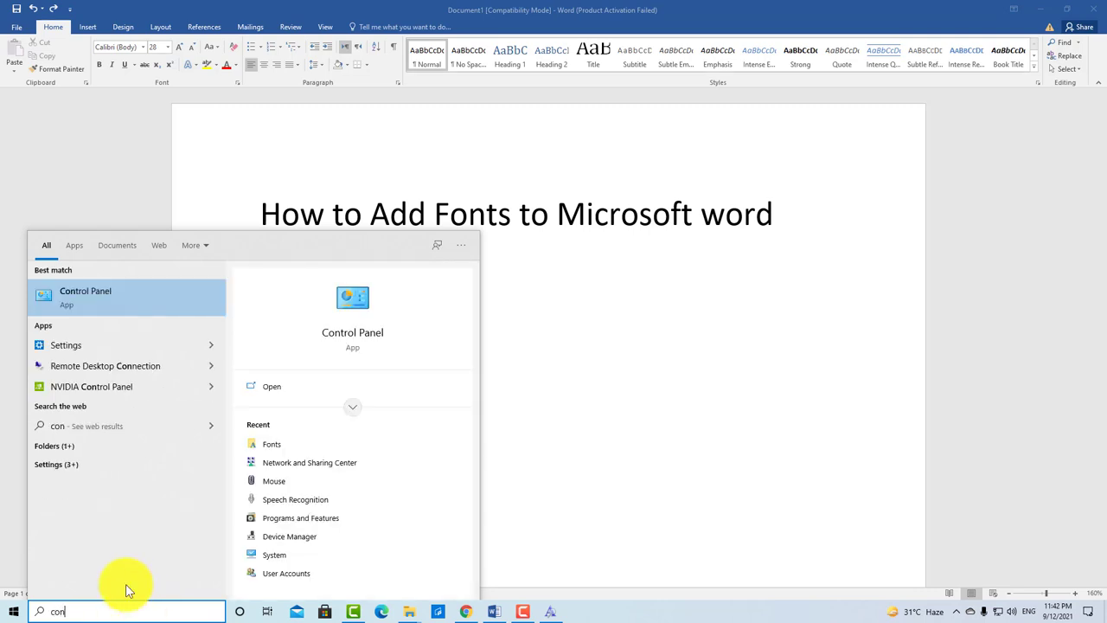
left_click(114, 309)
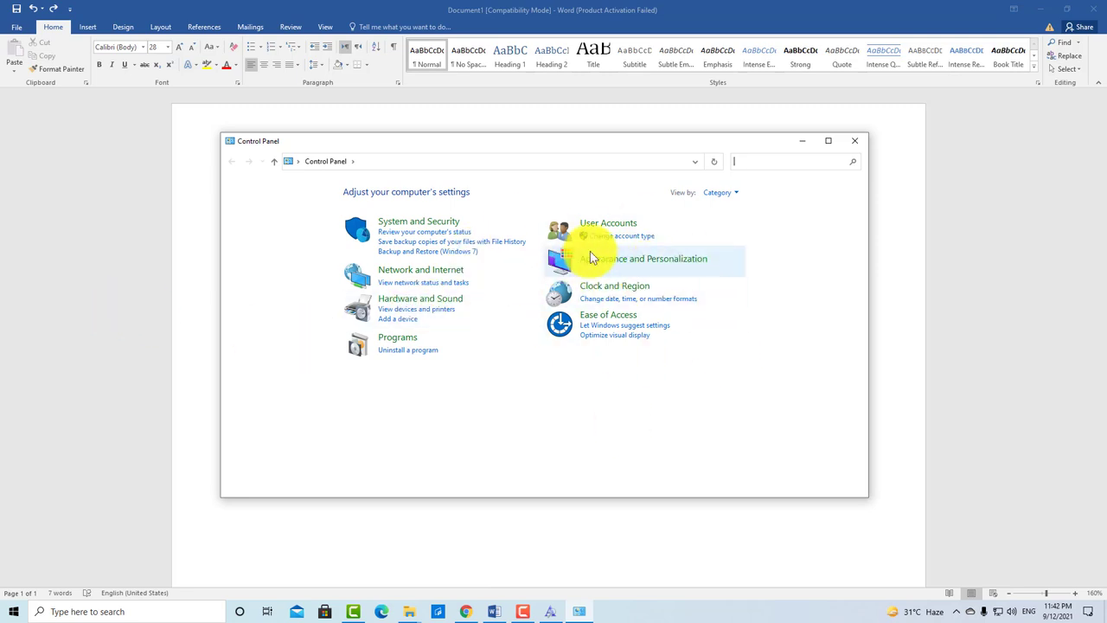
left_click(635, 266)
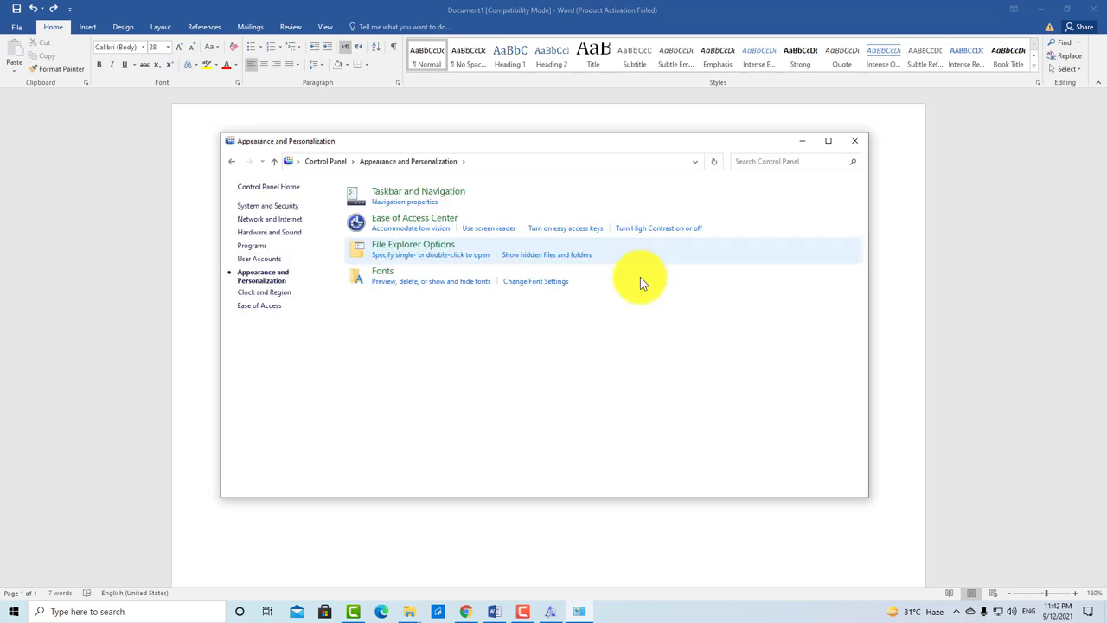
left_click(378, 275)
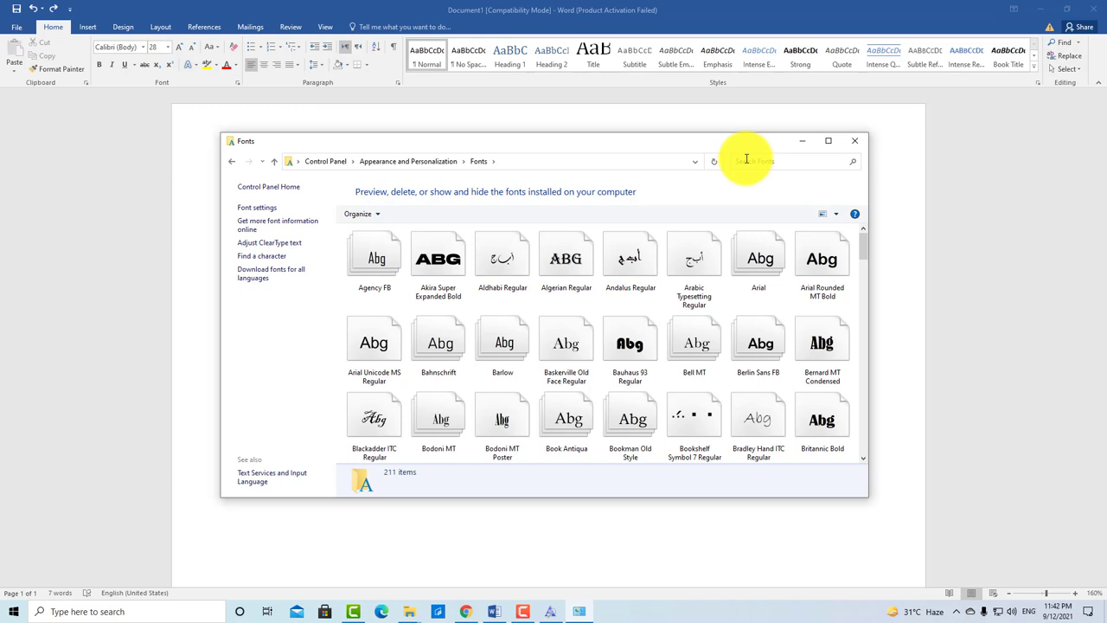
key("k")
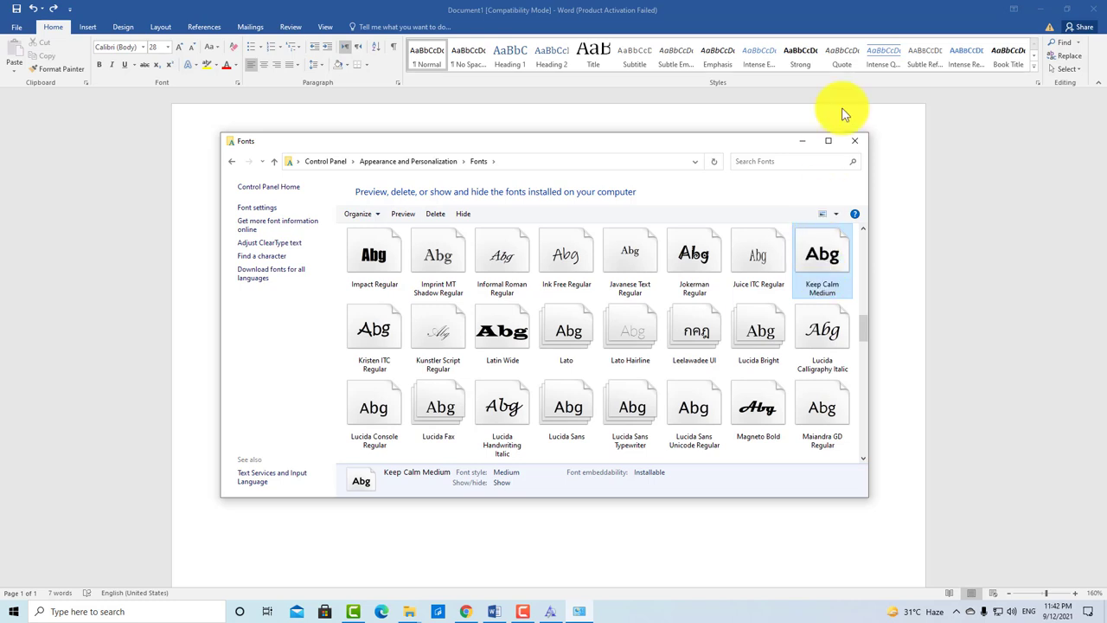
- Apply Keep Calm Medium to the 'How to Add Fonts to Microsoft word' heading and add a line below
left_click(854, 140)
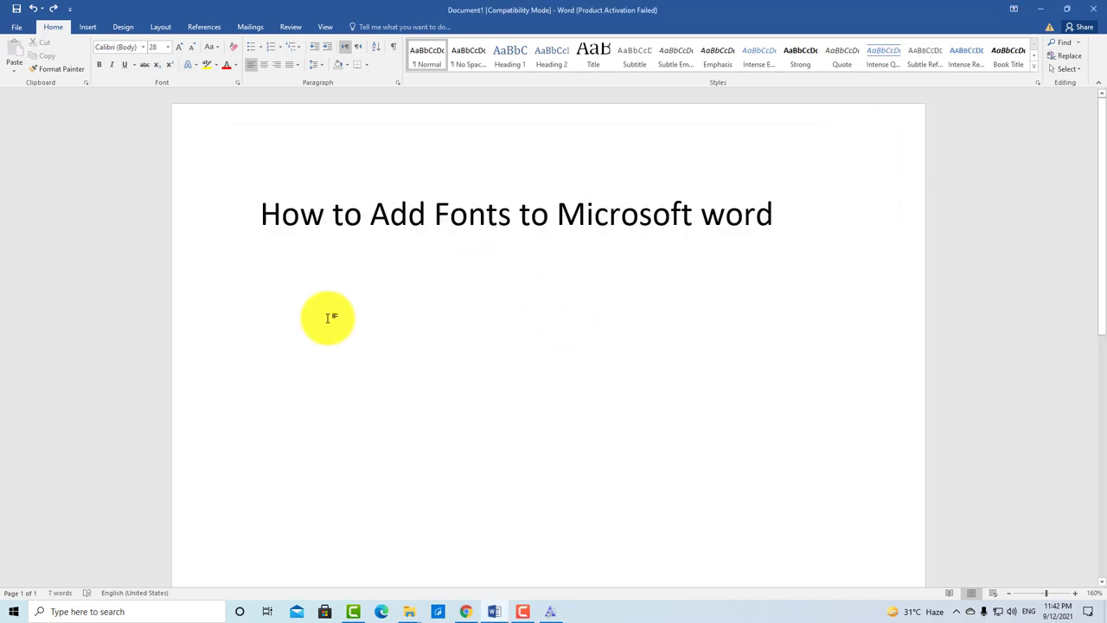
left_click_drag(789, 215, 242, 230)
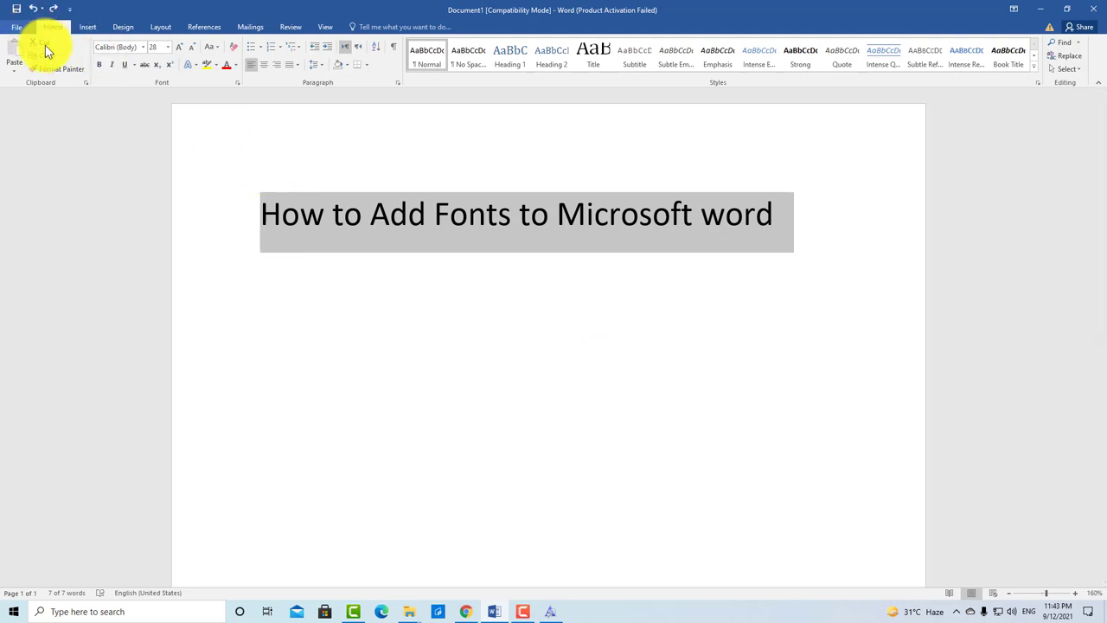
left_click(127, 49)
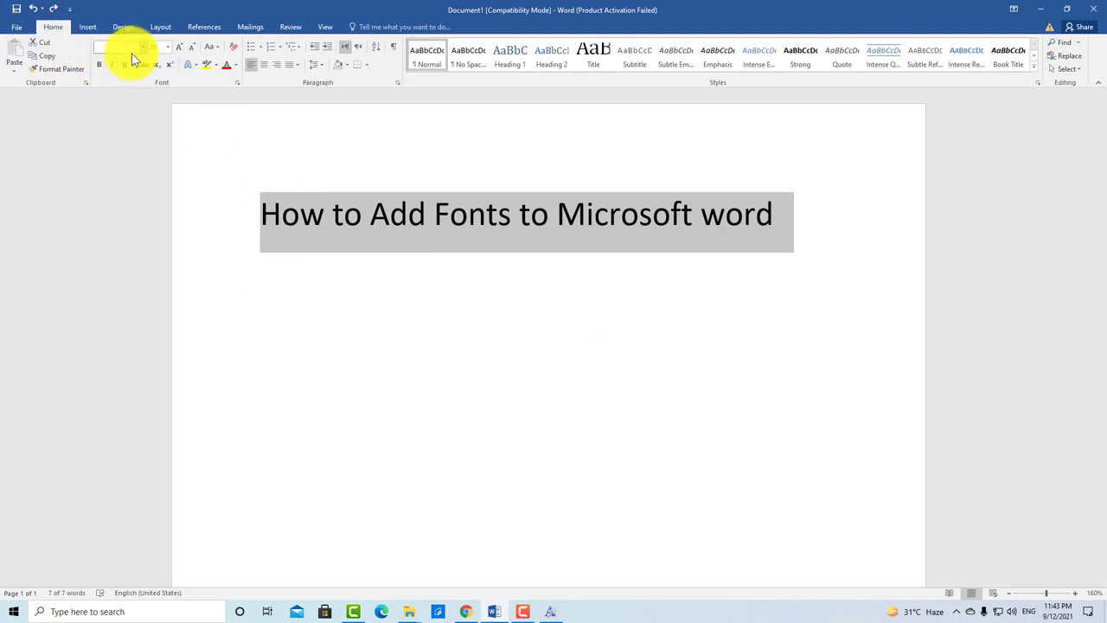
type("Kee")
key("Return")
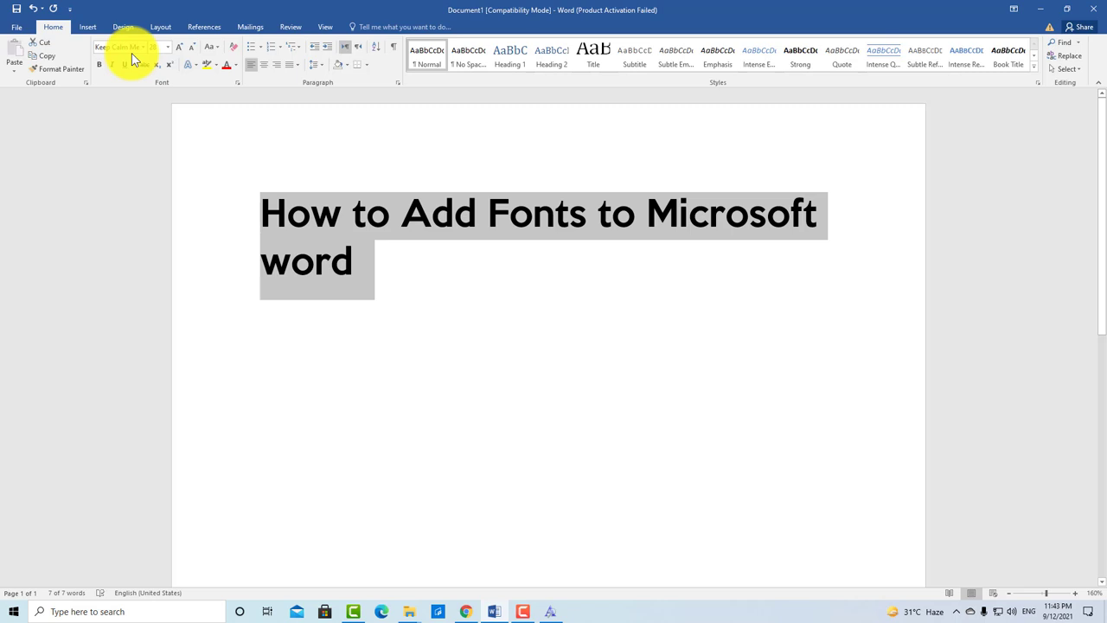
left_click(380, 251)
key("Return")
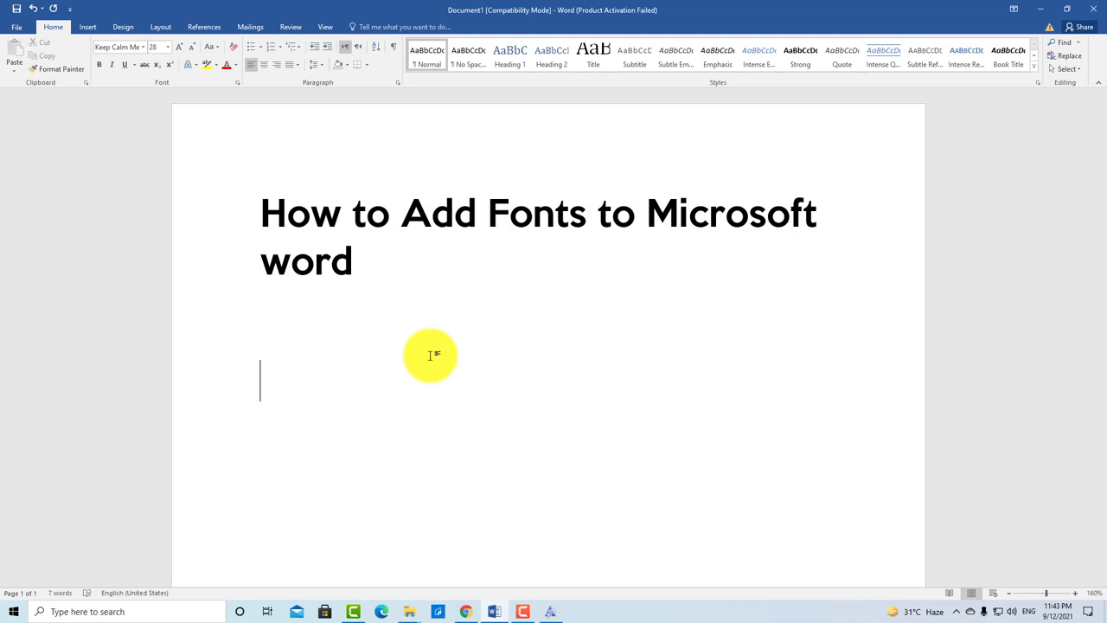
- Type 'Please like & subscribe' on the new line under the heading
type("pl")
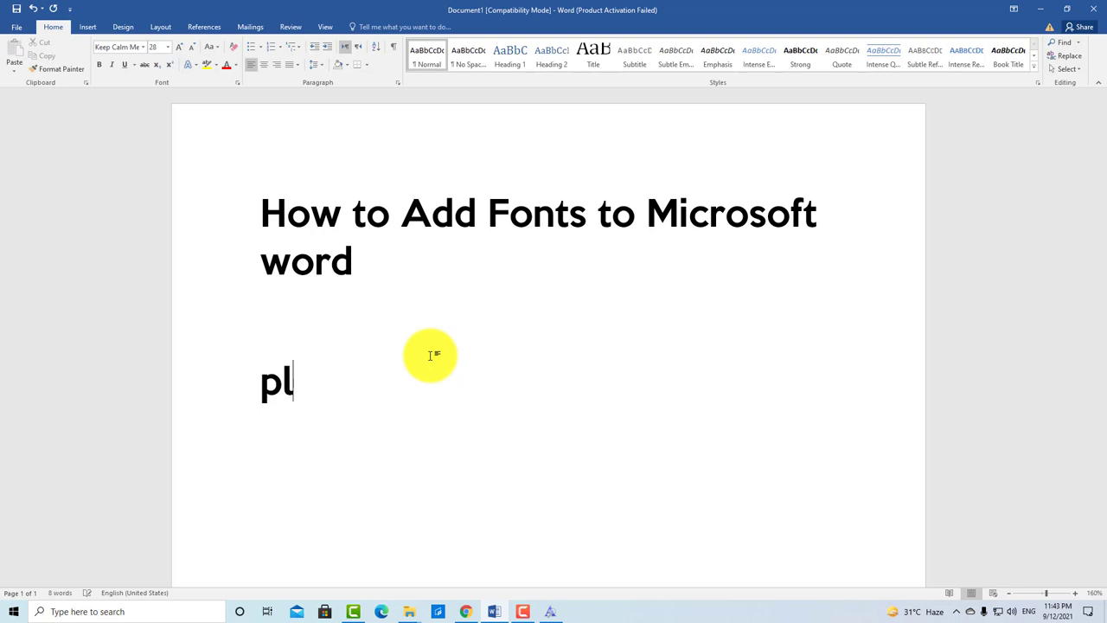
type("ease")
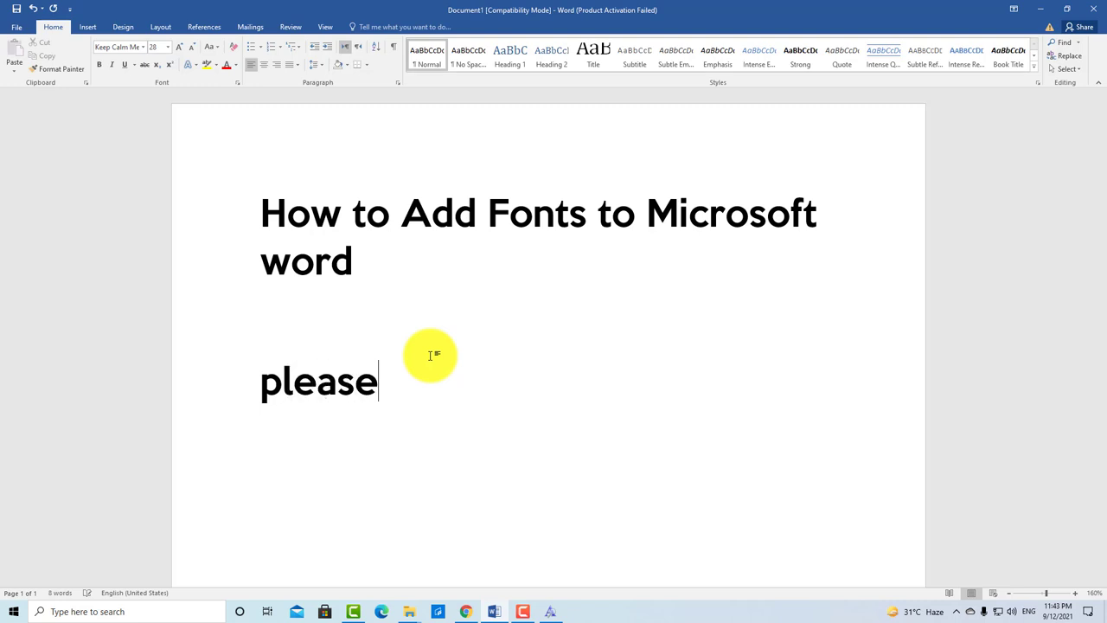
type("like ")
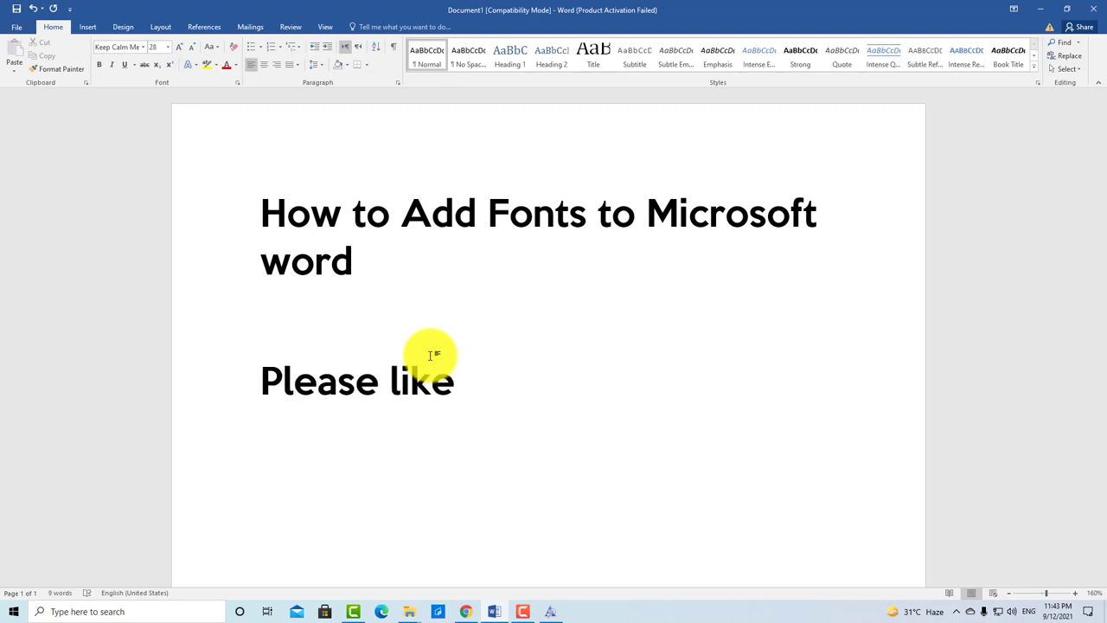
type("& subscrib")
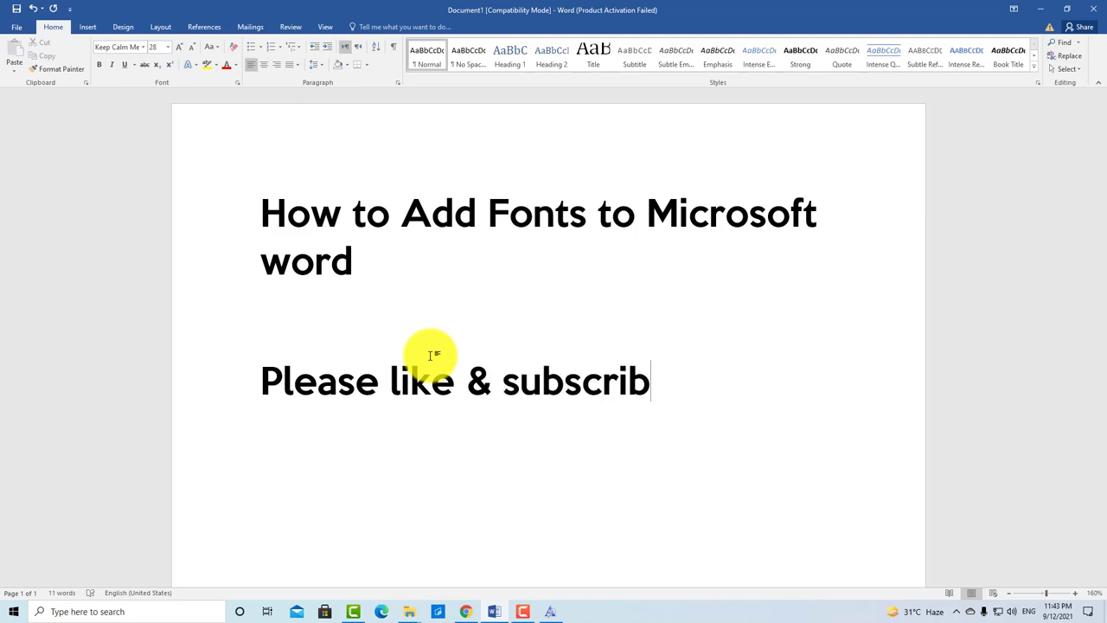
key("BackSpace")
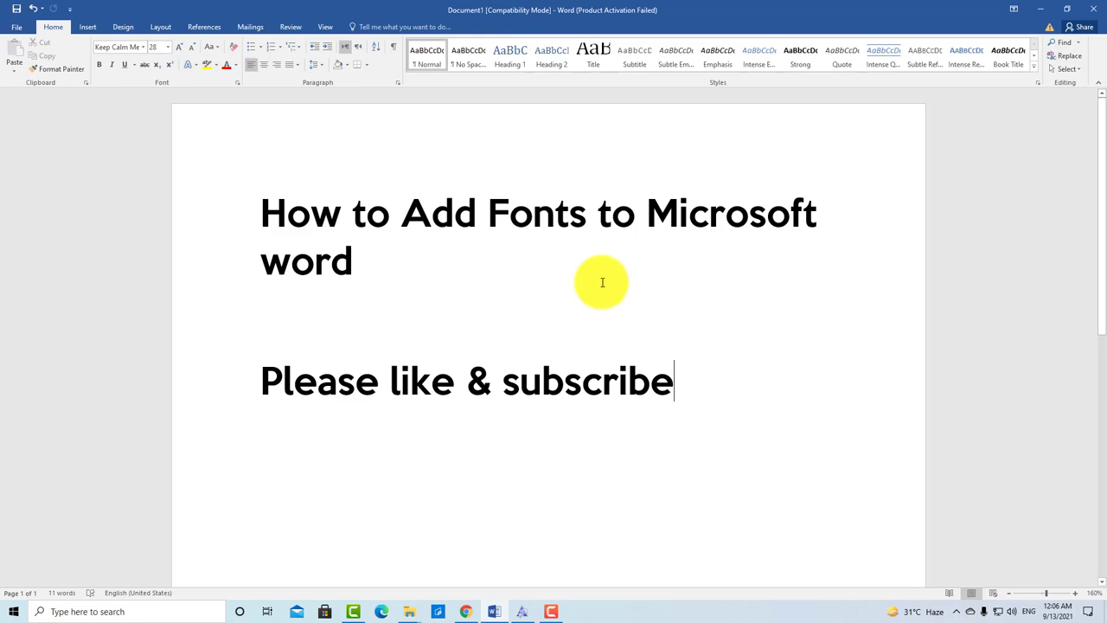
- Enable 'Embed fonts in the file' in Word Options > Save, then return to the document
left_click(13, 25)
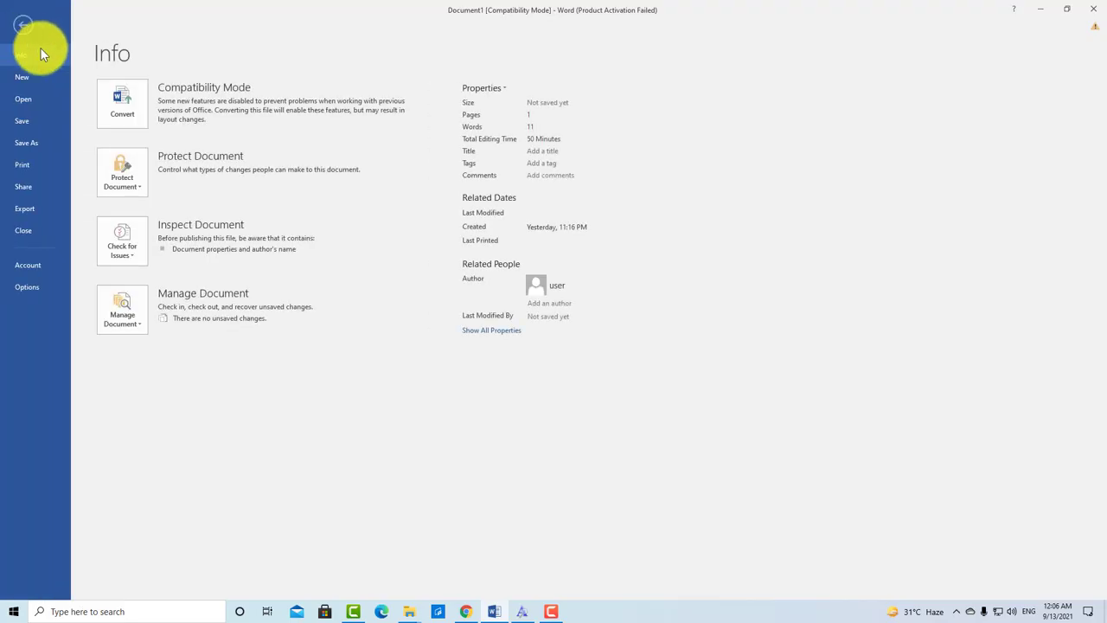
left_click(30, 290)
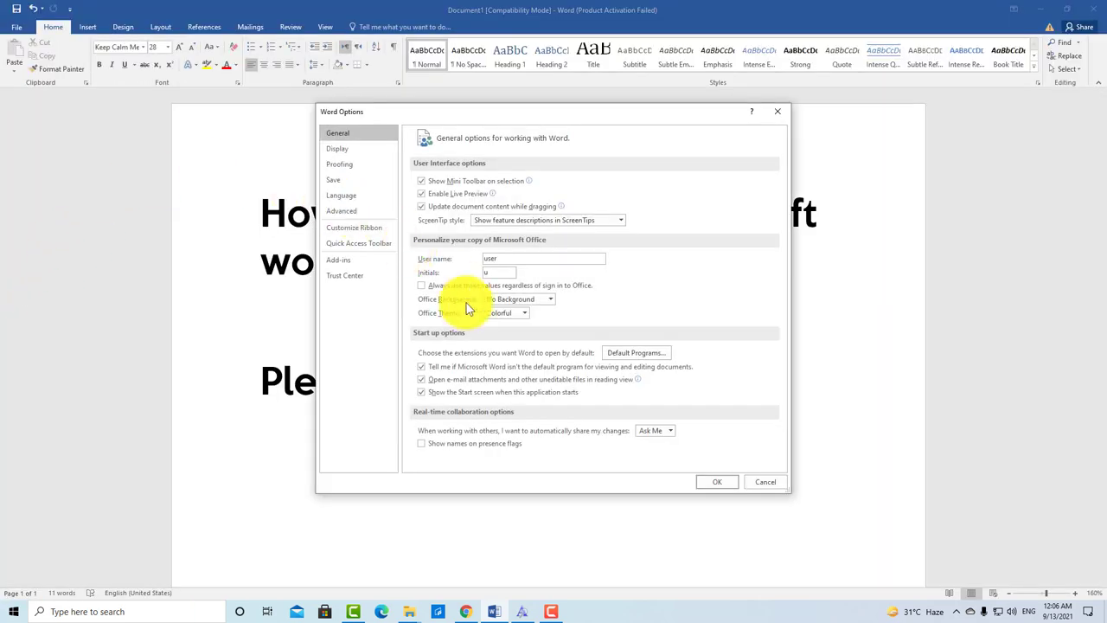
left_click(339, 179)
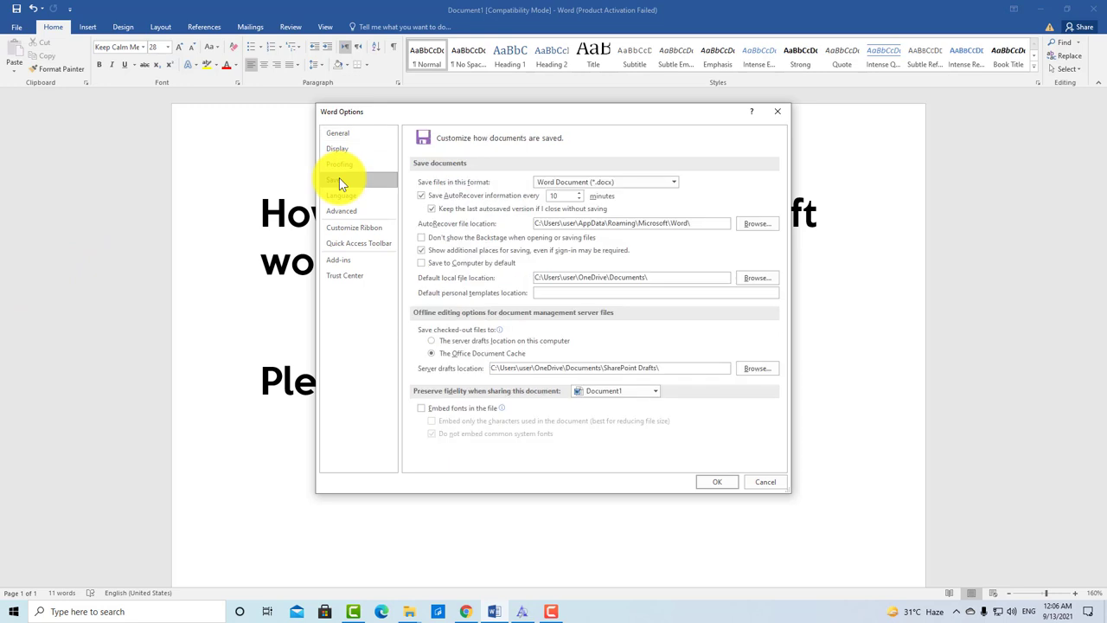
left_click(424, 413)
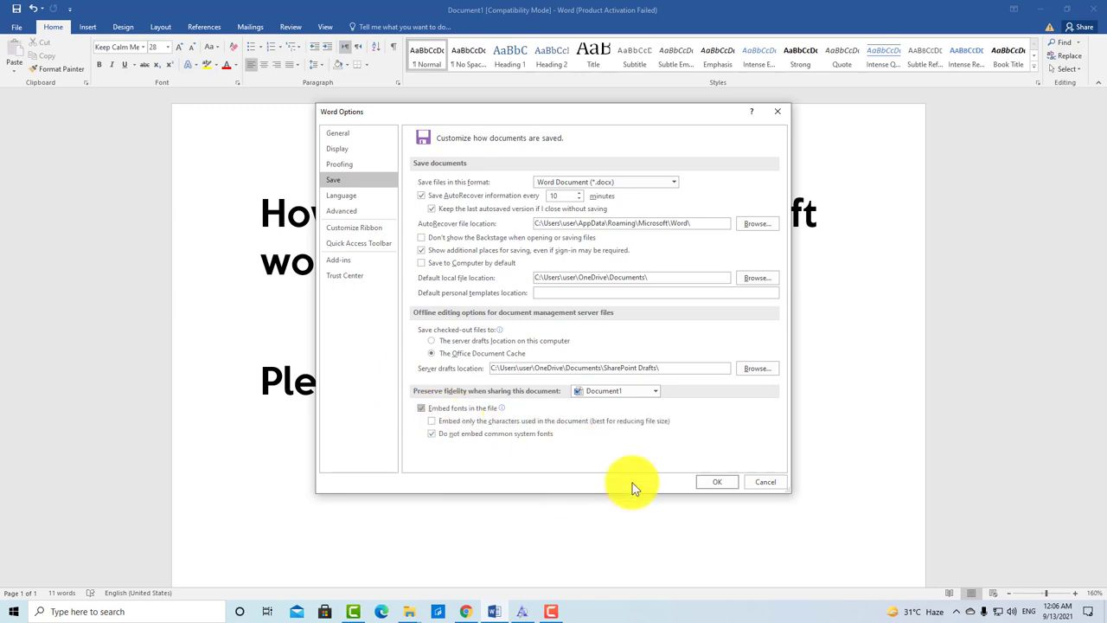
left_click(722, 481)
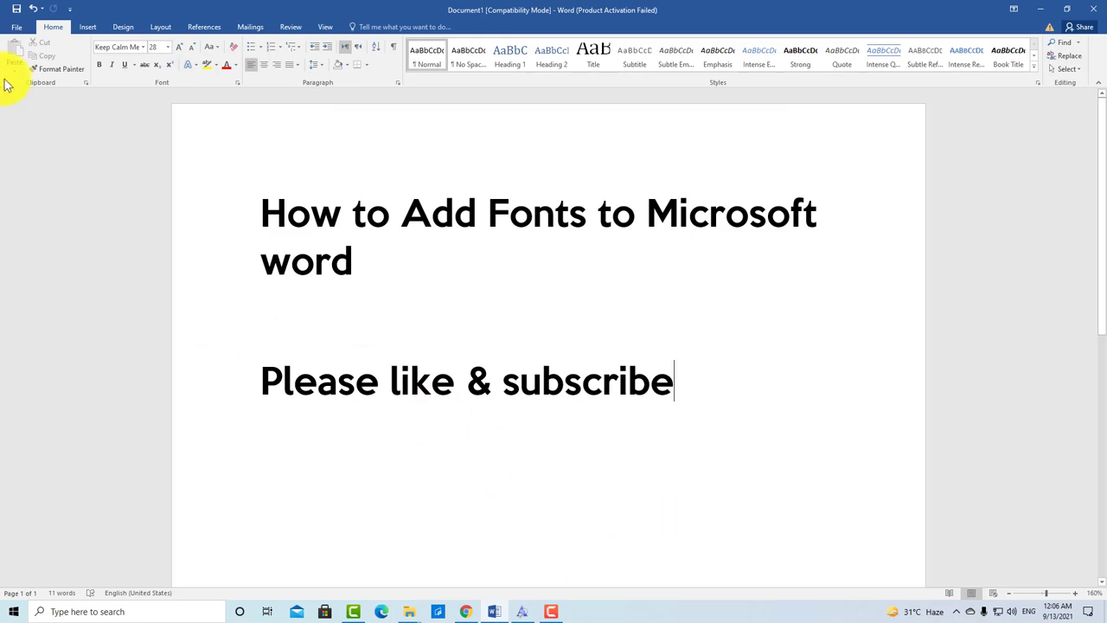
left_click(14, 31)
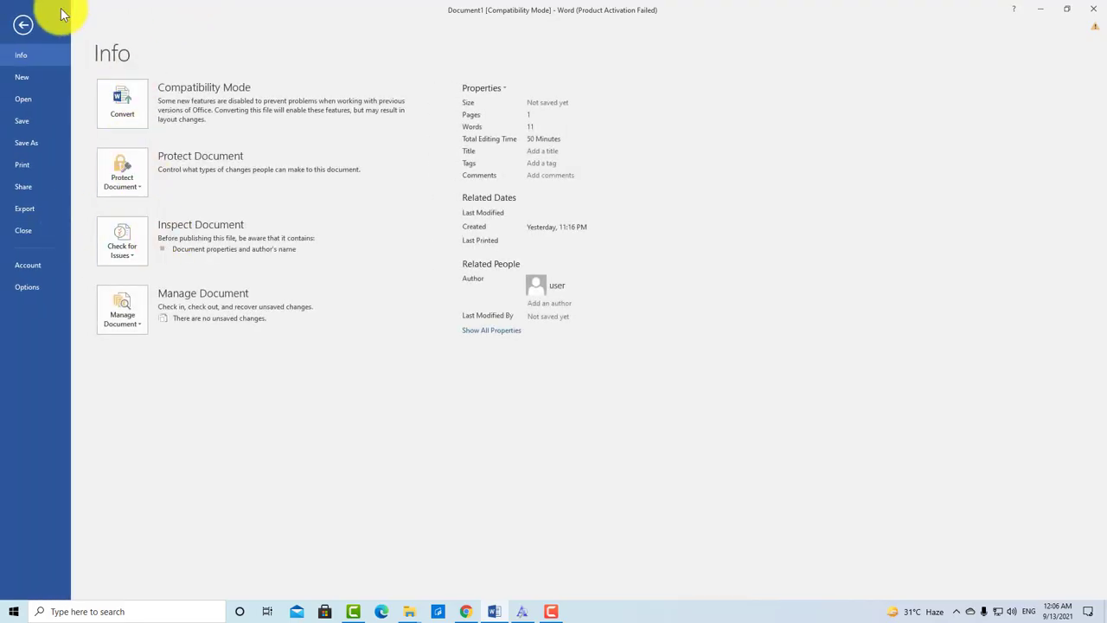
left_click(26, 26)
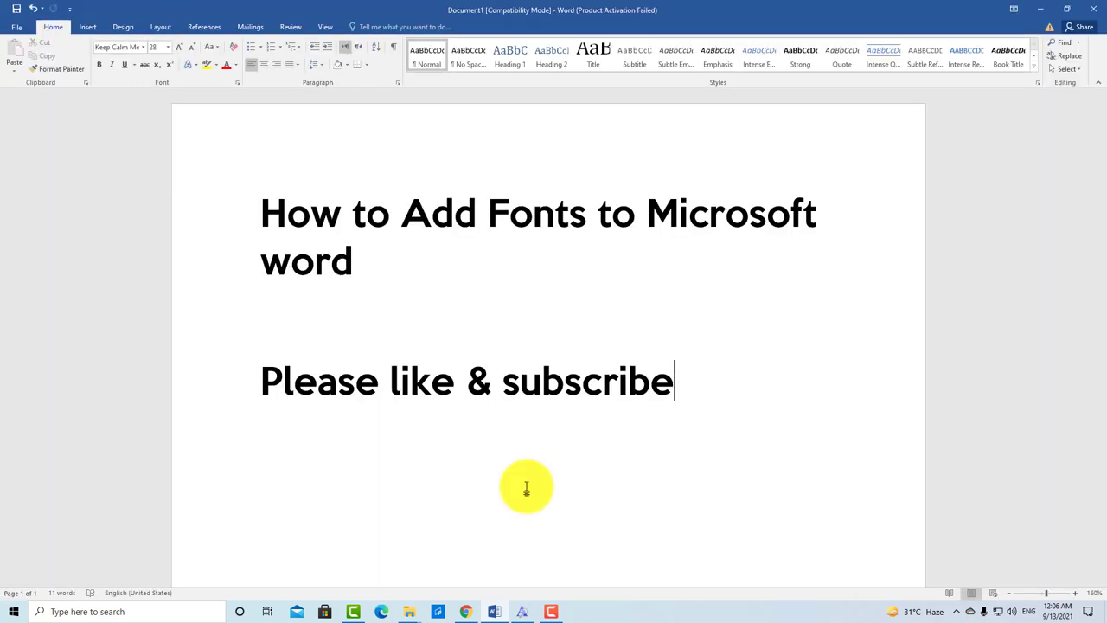